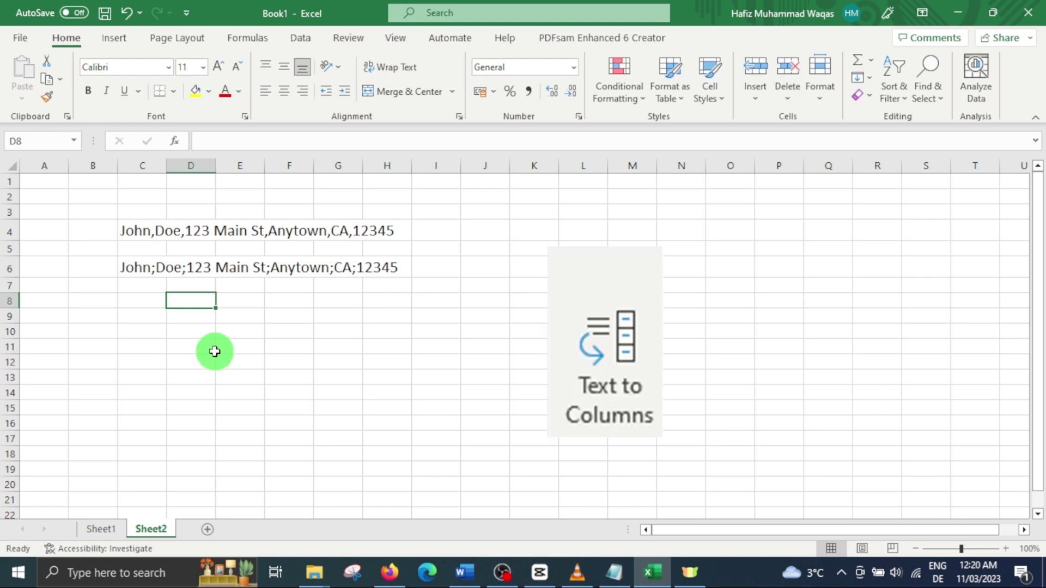
- Inspect the comma- and semicolon-separated examples in column C (cells C4 and C6)
click(146, 332)
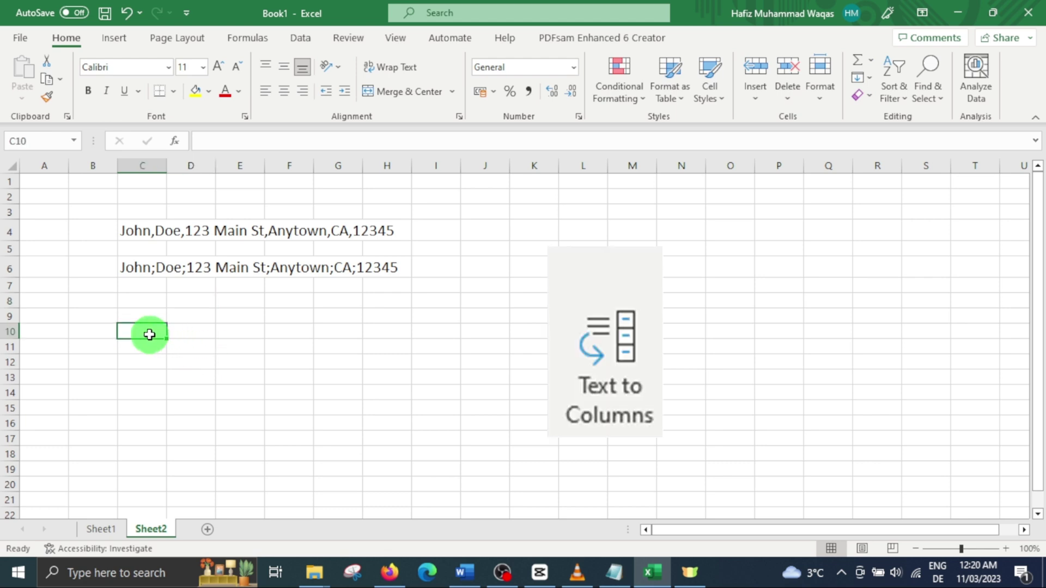
click(128, 232)
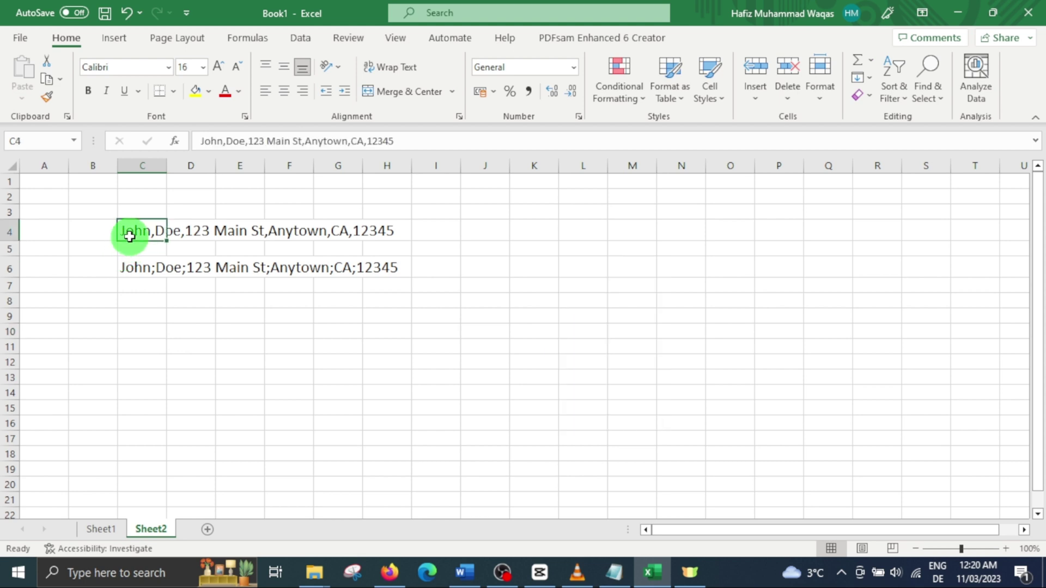
click(136, 262)
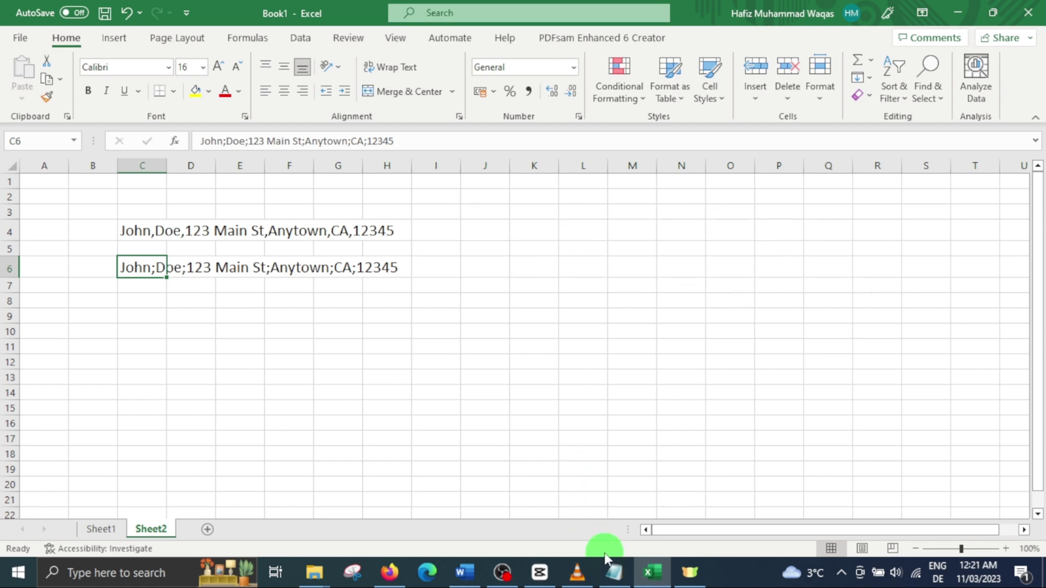
- Select and copy all ten comma-separated address lines in sample.txt in Notepad
click(613, 572)
click(318, 361)
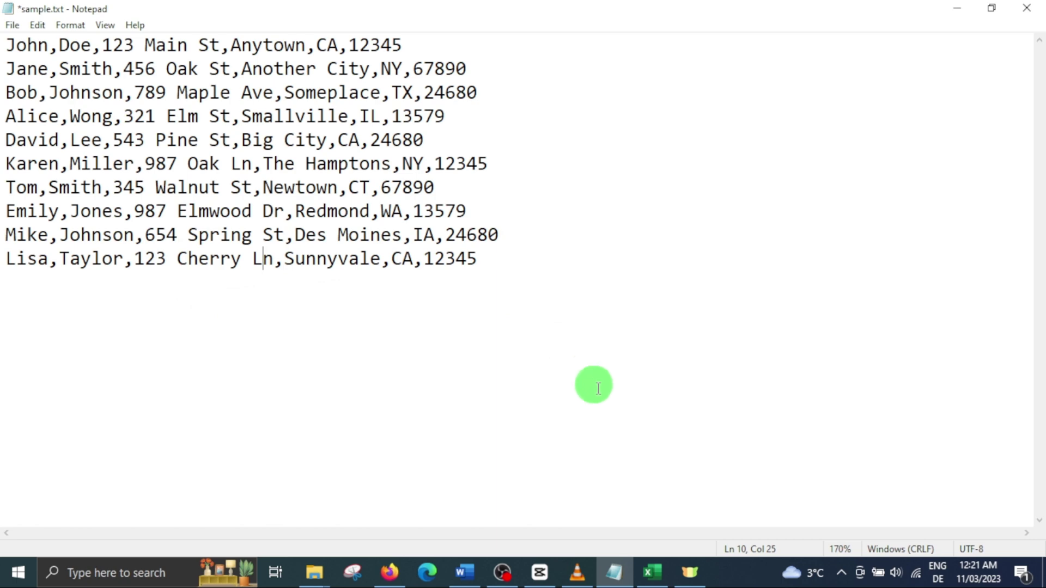
click(505, 426)
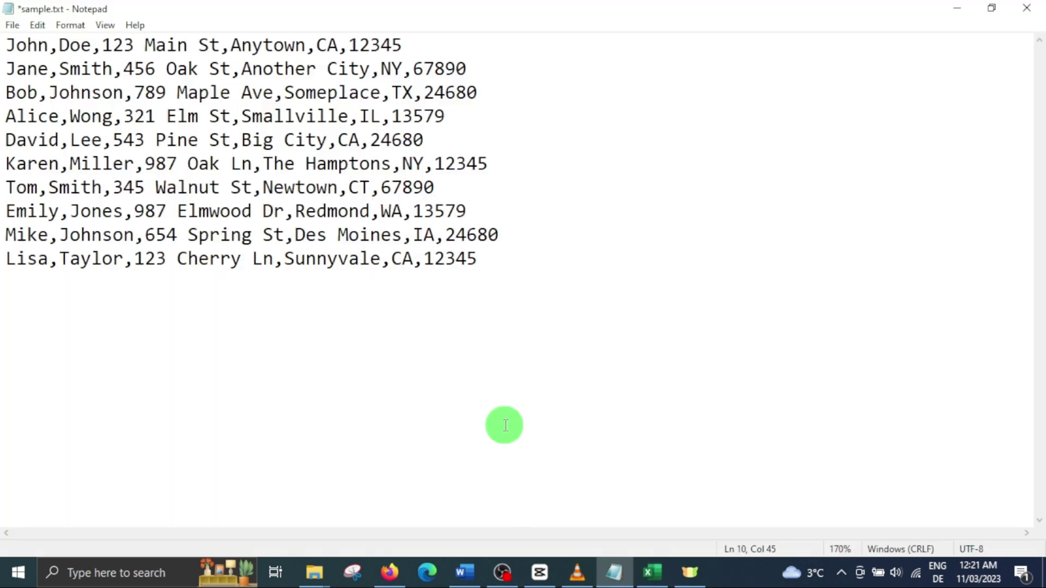
key(ctrl+a)
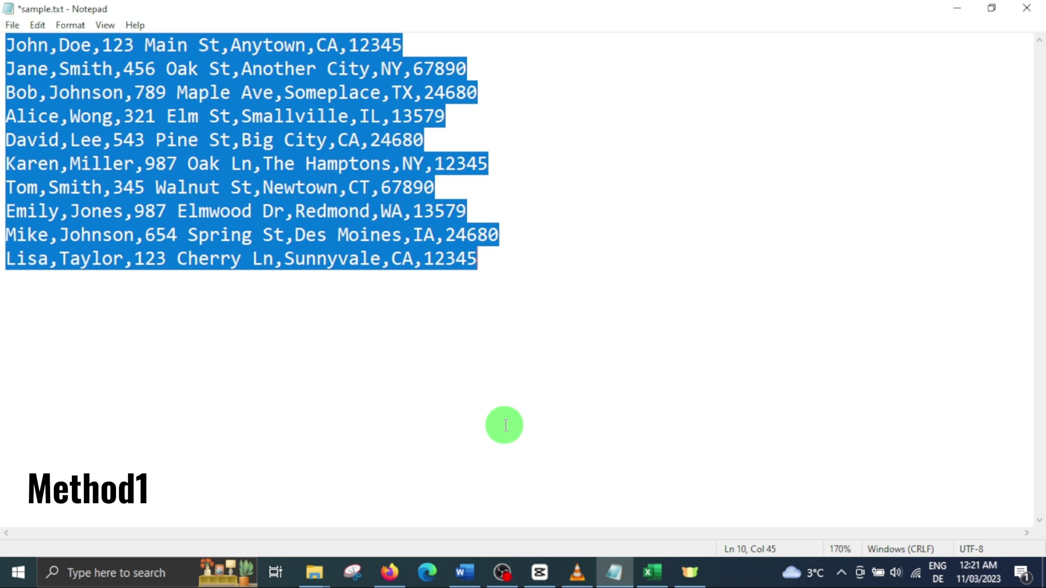
click(505, 426)
key(ctrl+a)
key(ctrl+c)
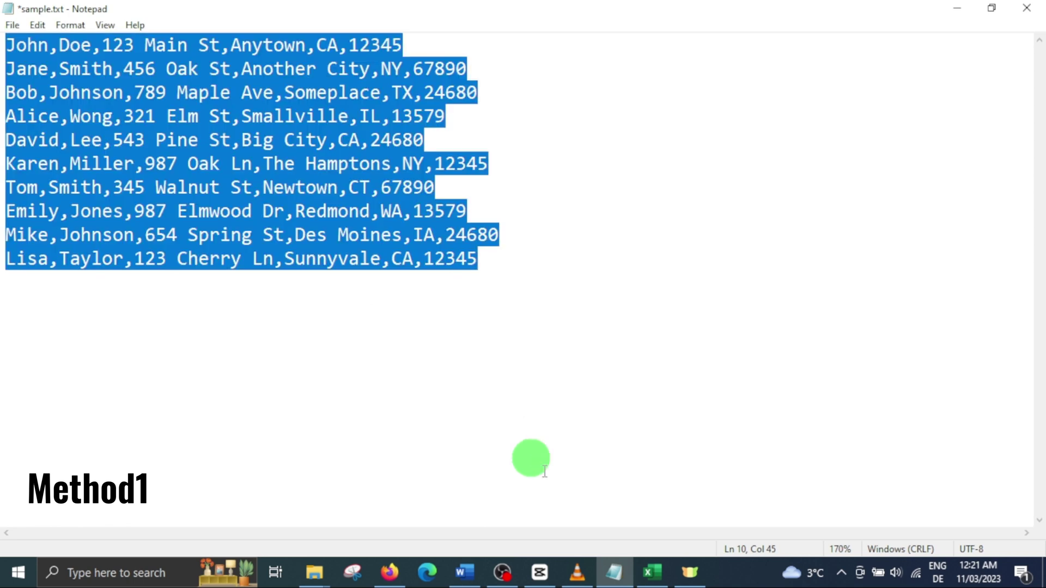
- Paste the ten address lines into Sheet1 starting at cell C5
click(652, 572)
click(228, 287)
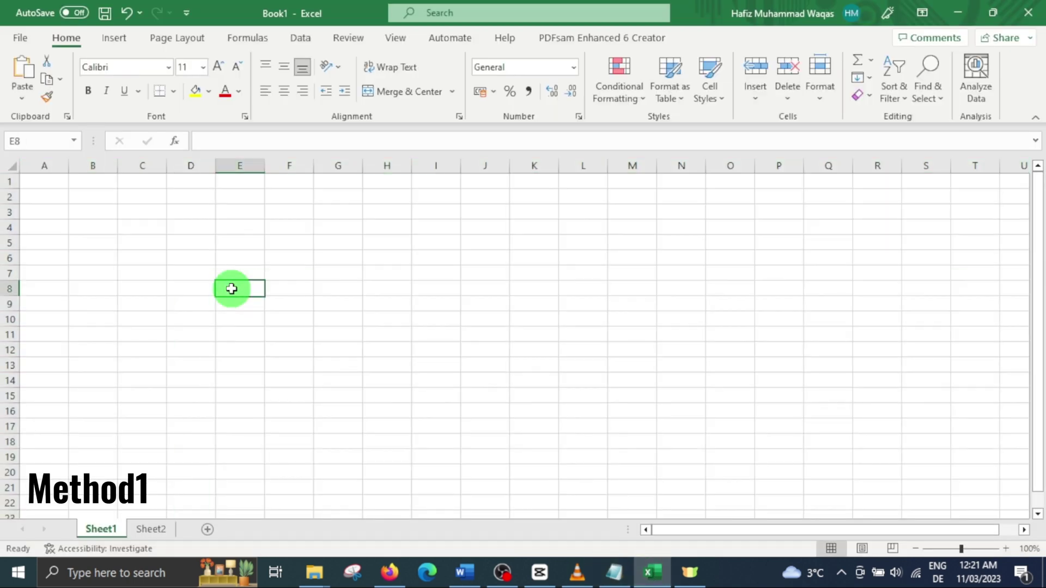
click(137, 242)
key(shift+Down)
key(shift+Down)
key(shift+Down)
key(shift+Down)
key(shift+Down)
key(shift+Down)
key(shift+Down)
key(shift+Down)
key(shift+Down)
key(ctrl+v)
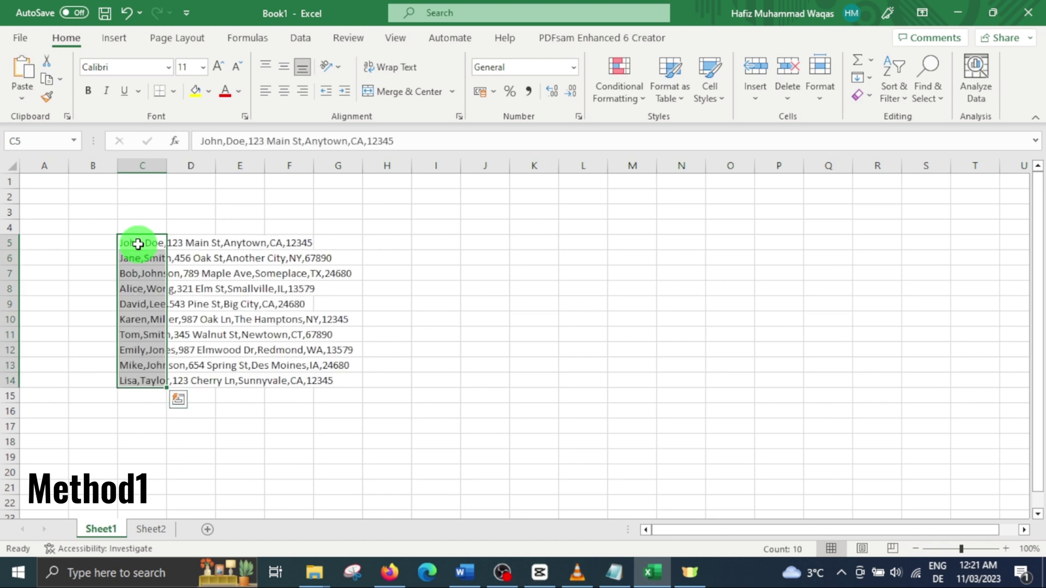
- Select the pasted lines C5:C14 and launch Text to Columns from the Data ribbon
click(154, 300)
drag(153, 299, 142, 245)
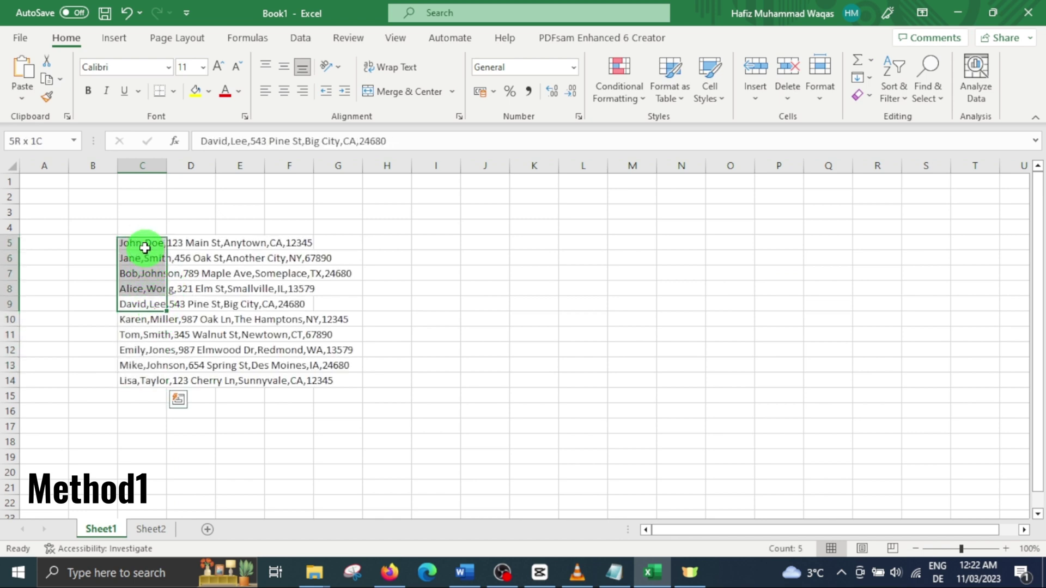
click(145, 246)
key(Down)
key(Down)
key(Down)
key(Down)
key(Down)
key(Down)
key(Down)
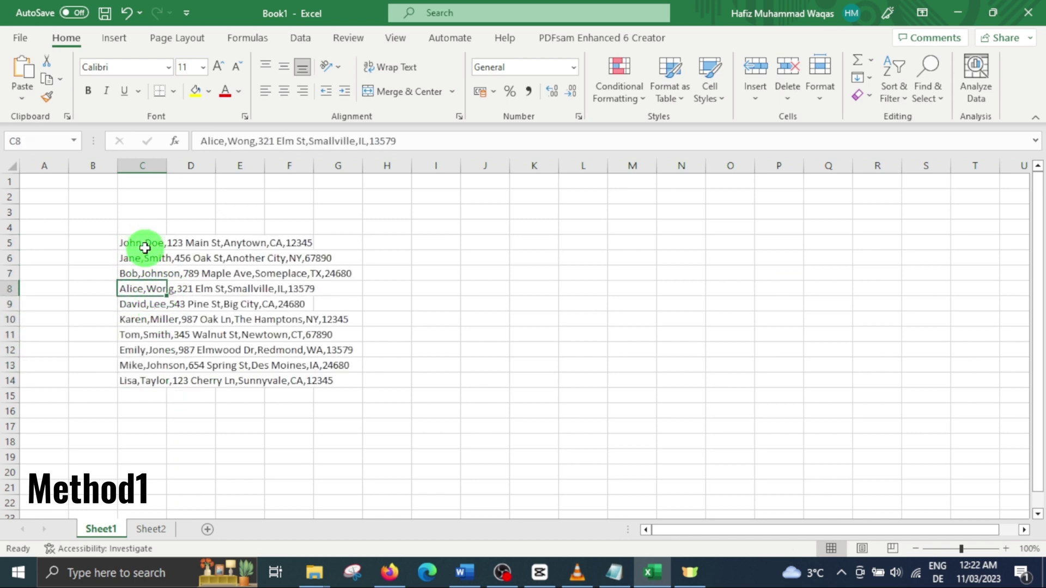
key(Up)
key(Up)
key(Up)
key(Up)
key(Up)
key(Up)
key(Up)
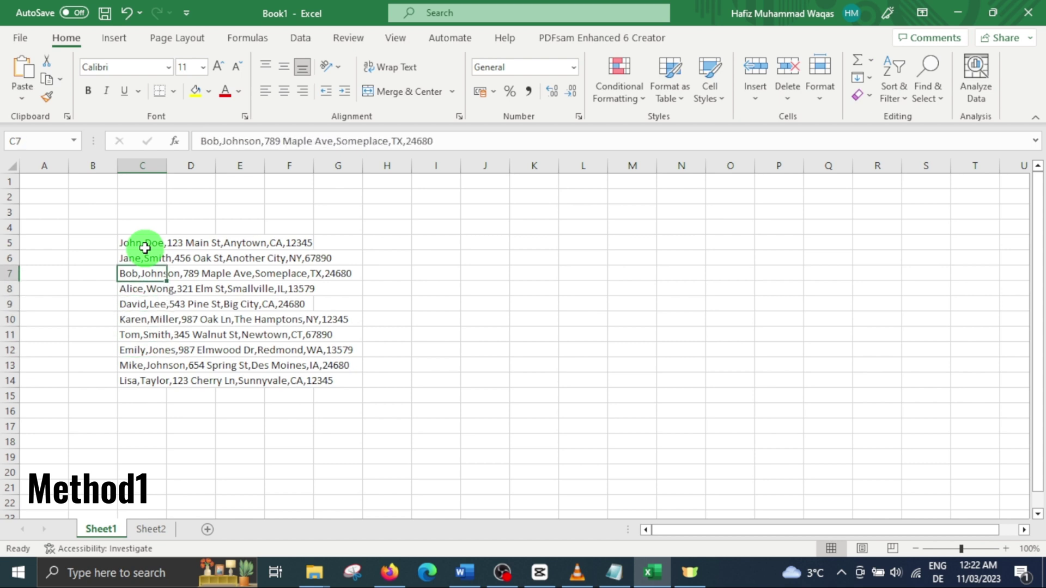
key(ctrl+shift+Down)
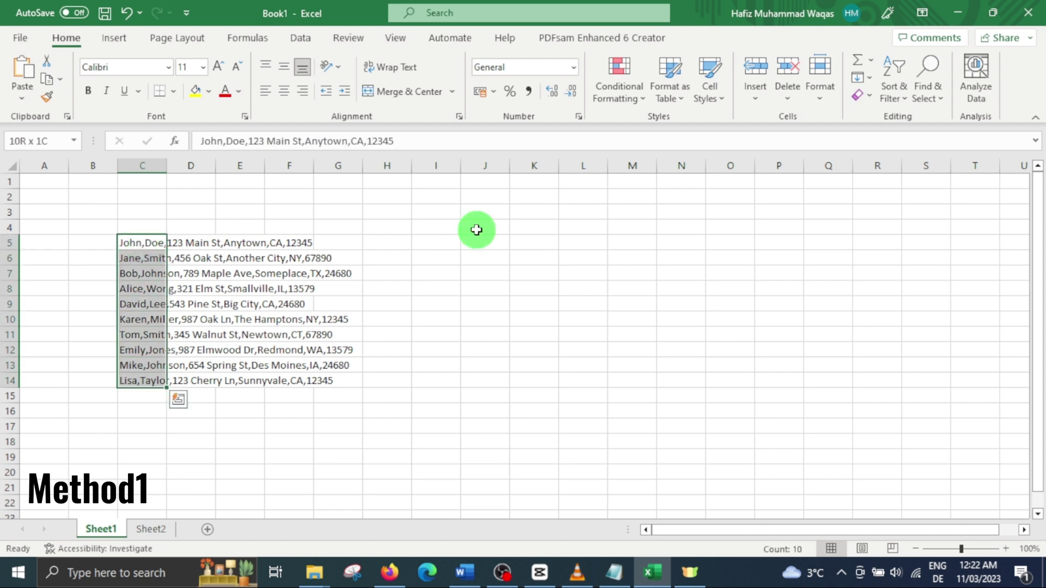
click(307, 36)
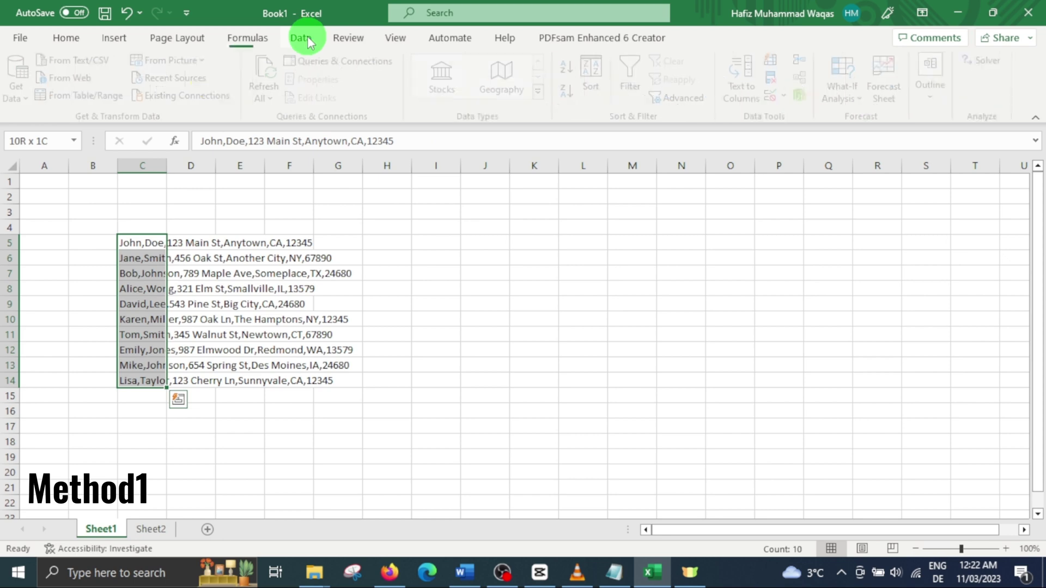
click(746, 80)
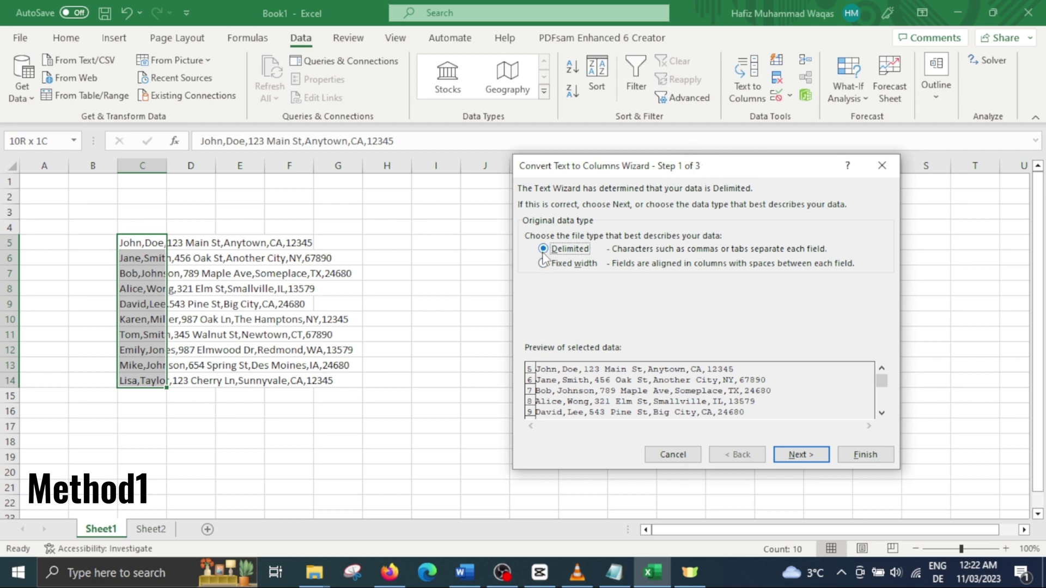
- Choose Delimited, tick Comma only, leaving Space unchecked, and advance to Step 3
click(801, 455)
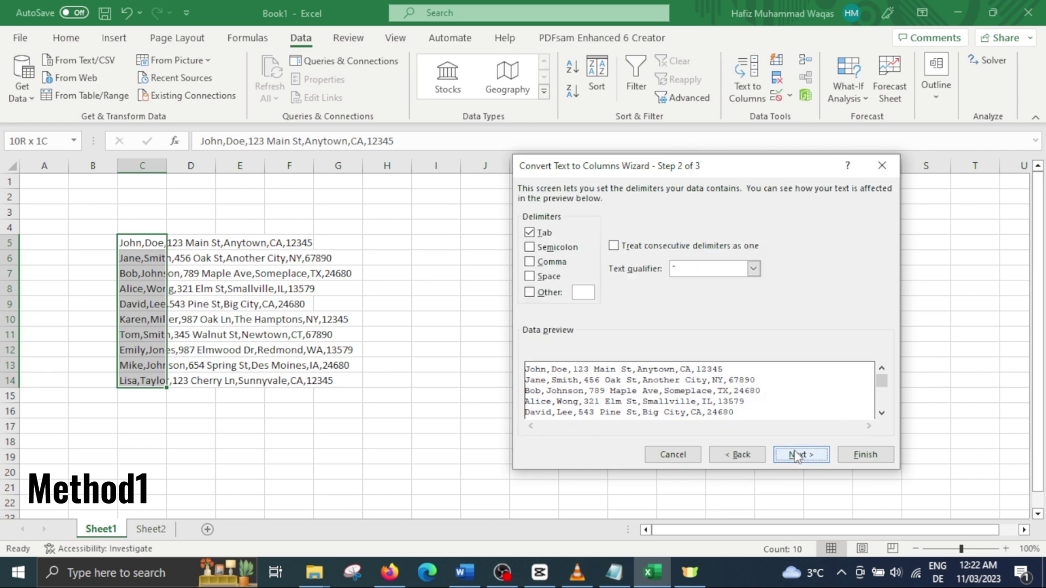
click(529, 263)
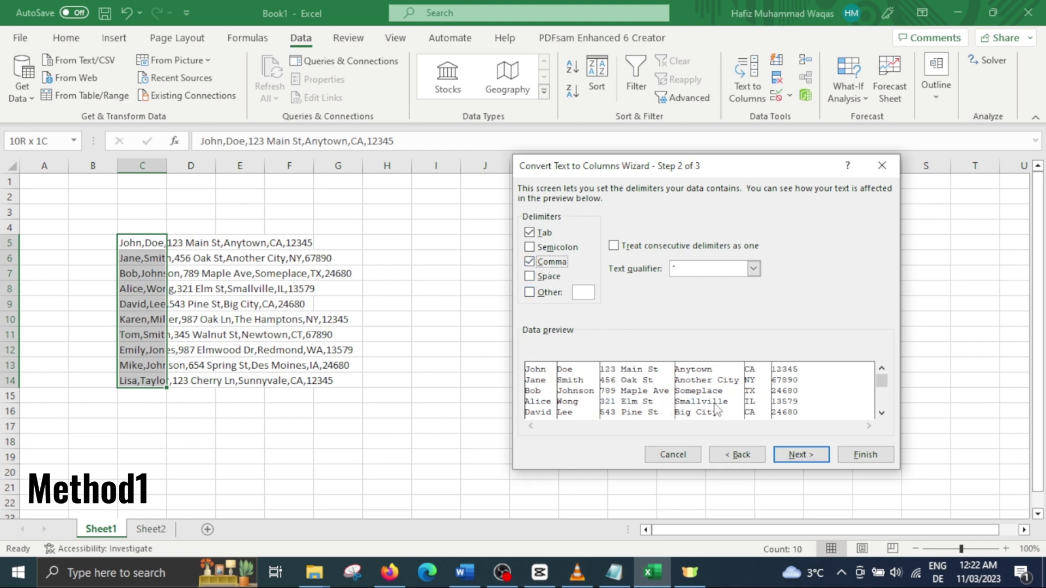
click(529, 277)
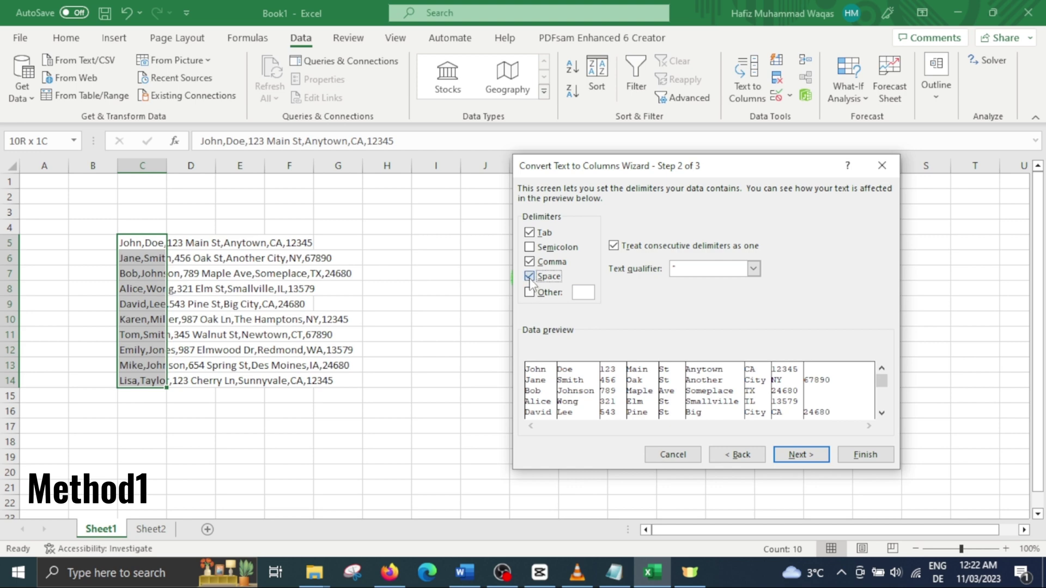
click(529, 276)
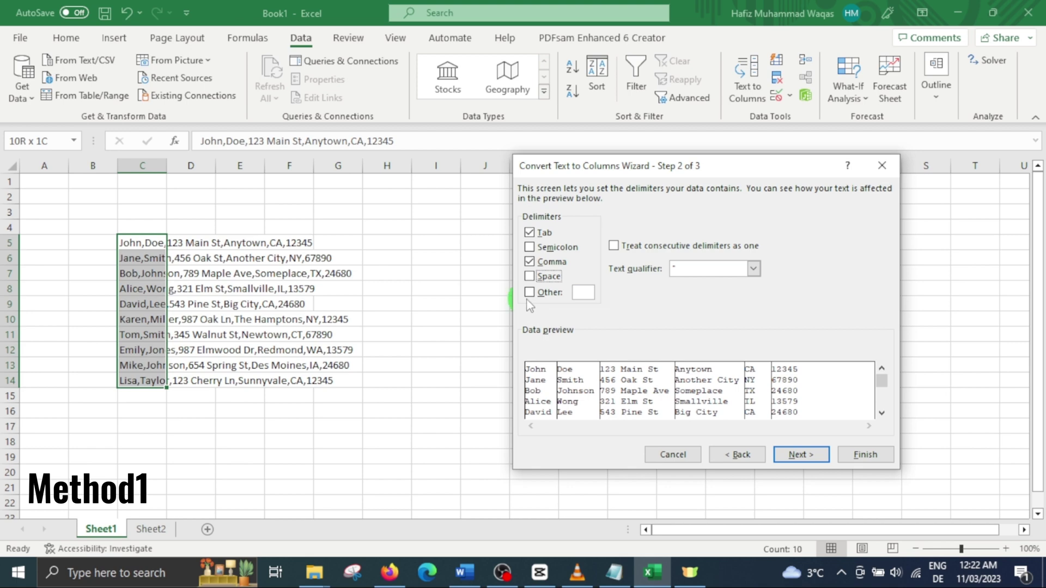
click(581, 297)
- Keep General format and confirm Advanced settings: period decimal separator, thousands separator unchanged
click(812, 457)
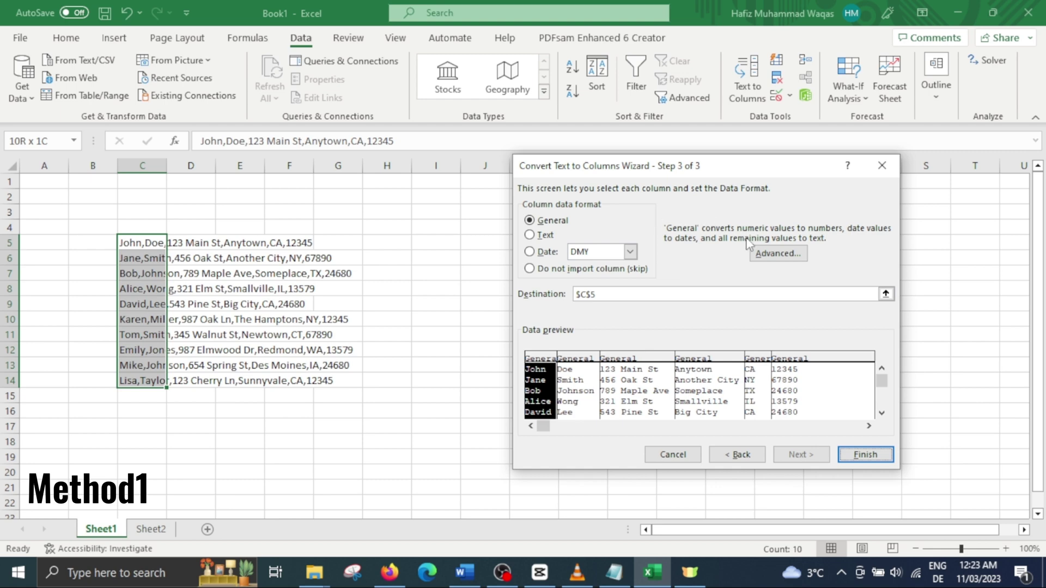
click(771, 253)
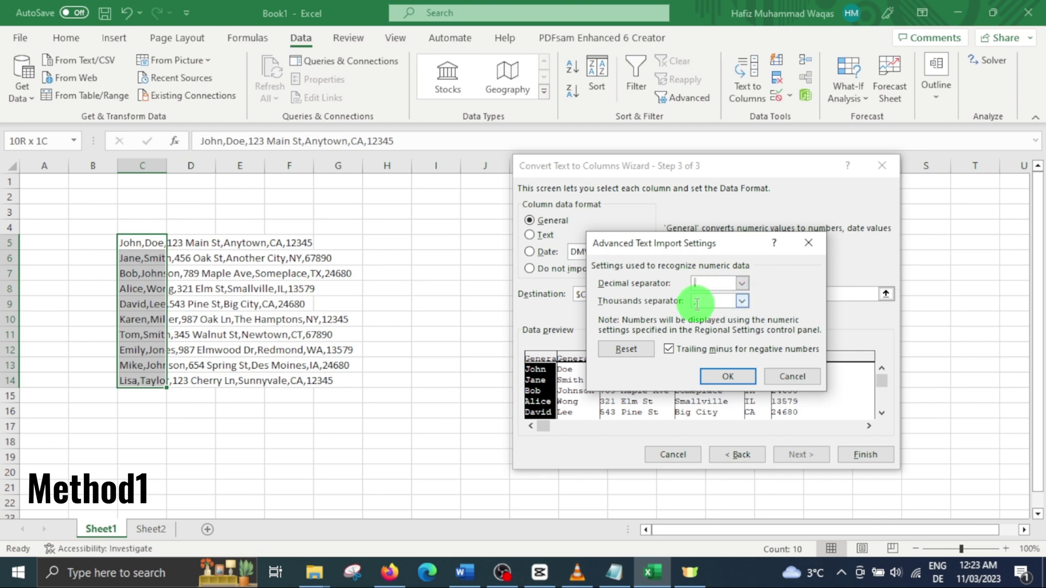
click(742, 302)
click(742, 303)
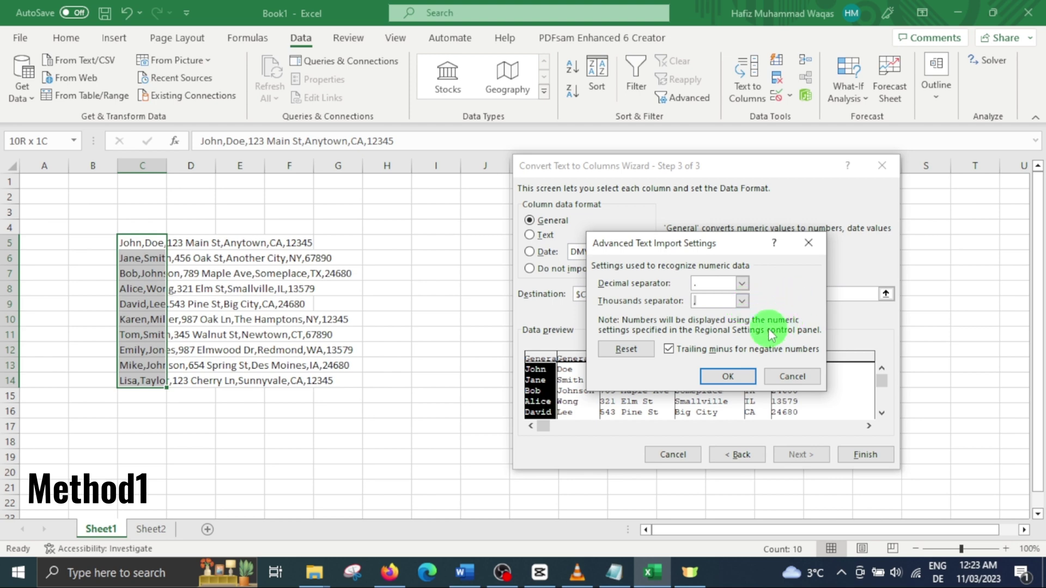
click(722, 375)
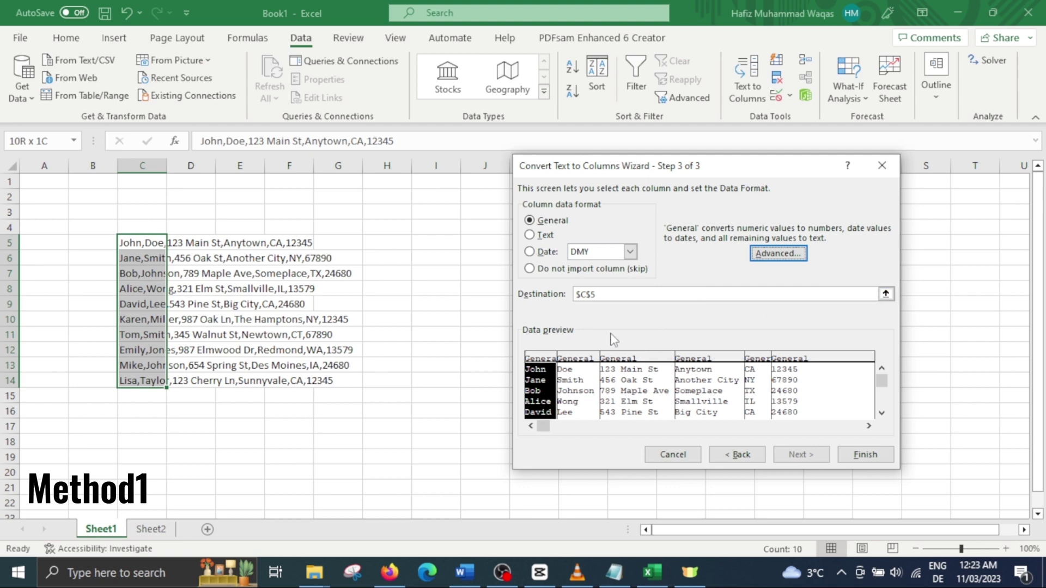
- Set the destination to cell J5 and finish, splitting the lines into columns J to O
click(887, 298)
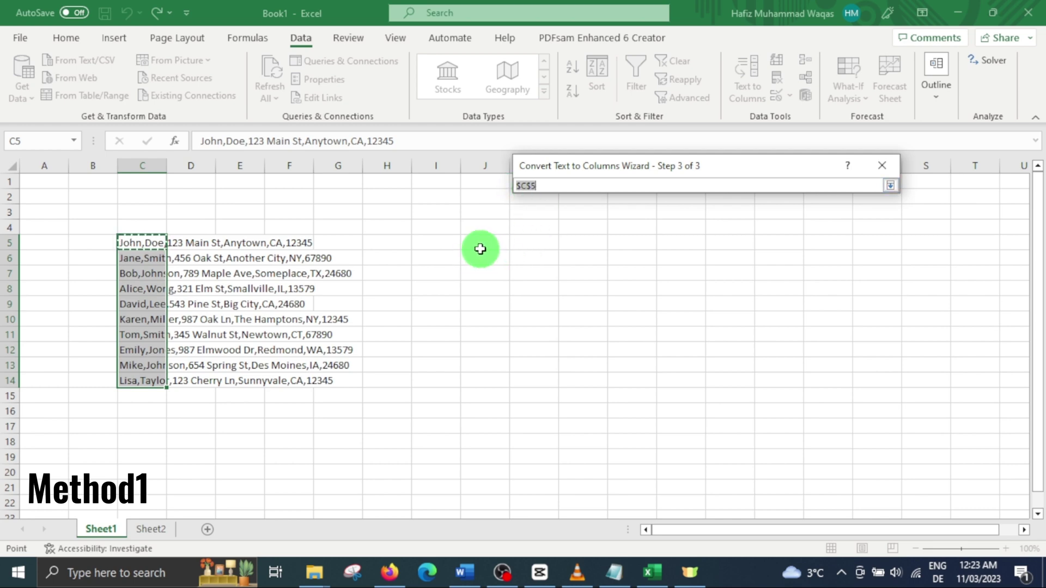
click(479, 247)
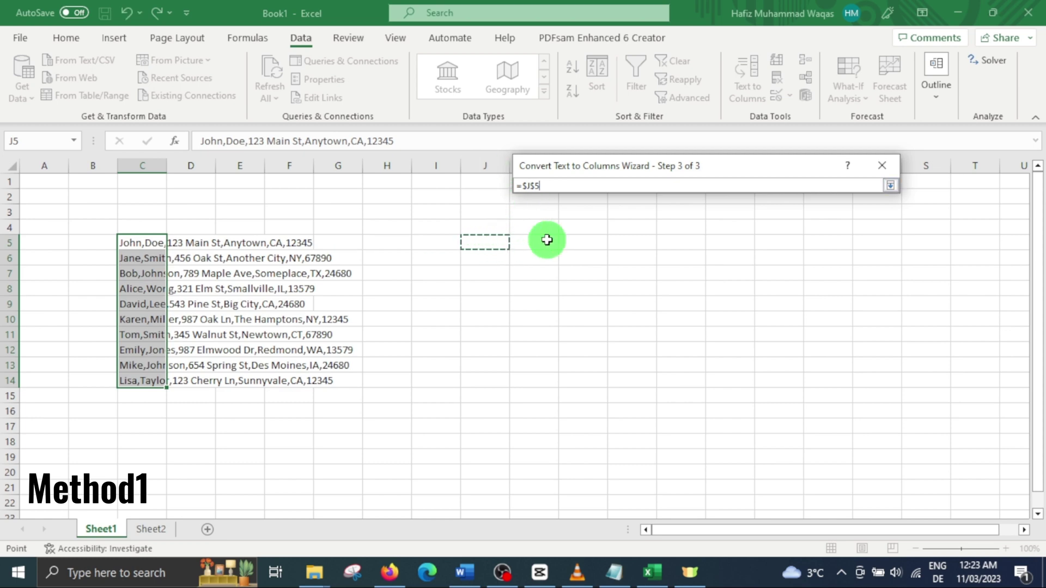
click(889, 186)
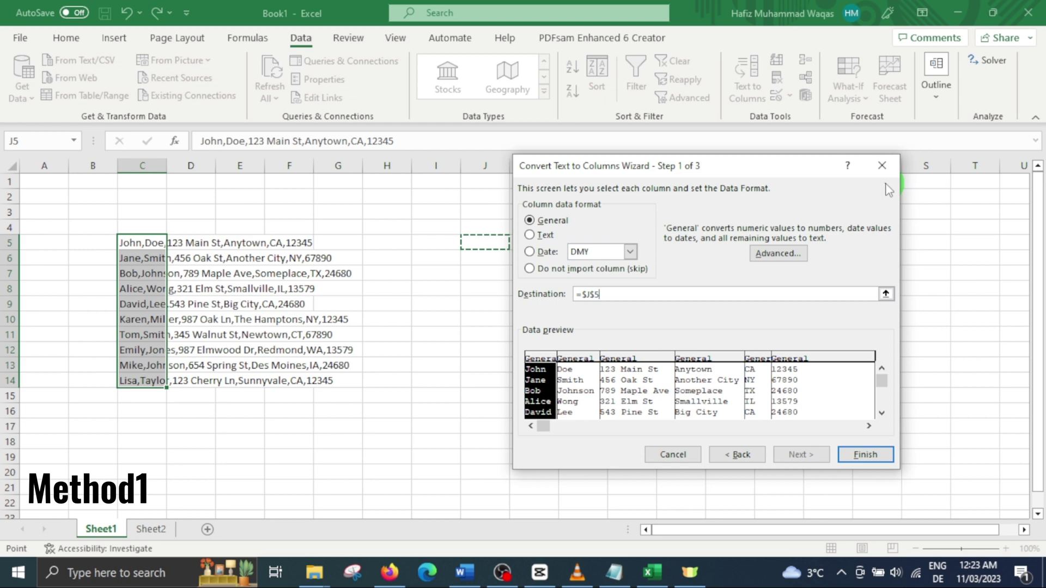
click(866, 455)
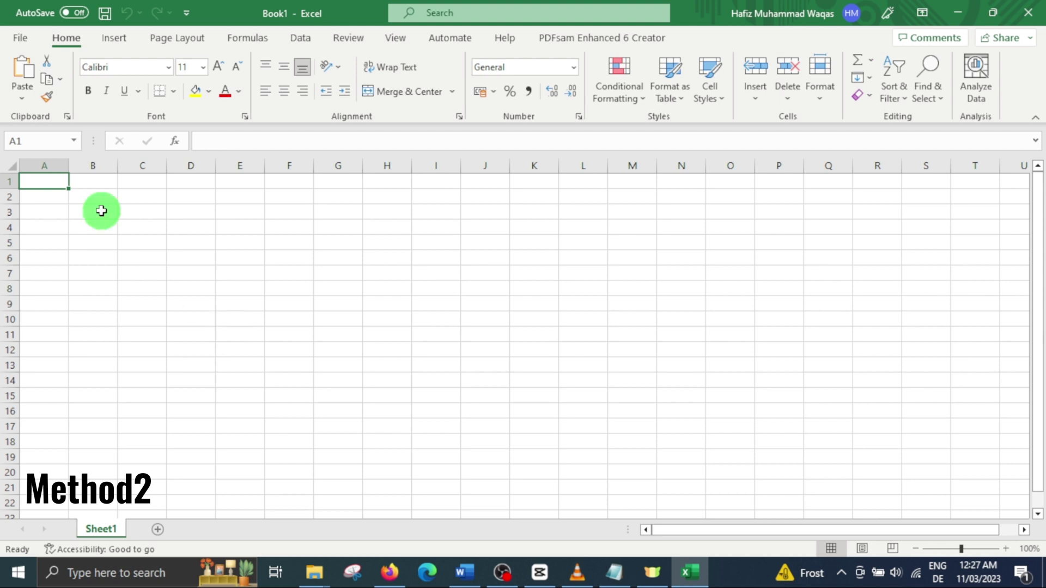
- Open sample.txt via File > Open with the file type set to All Files (*.*)
click(19, 39)
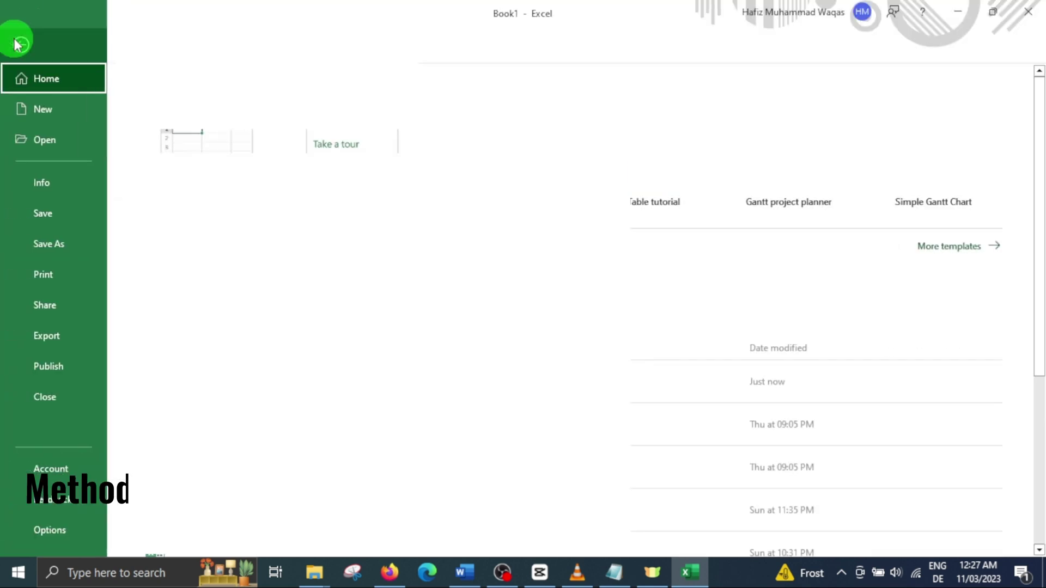
click(44, 143)
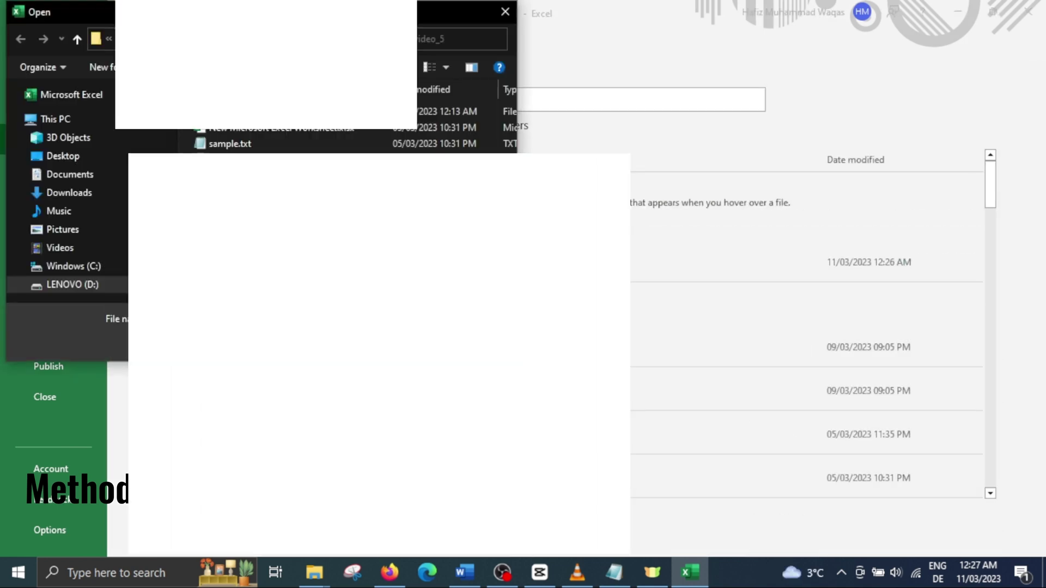
click(229, 143)
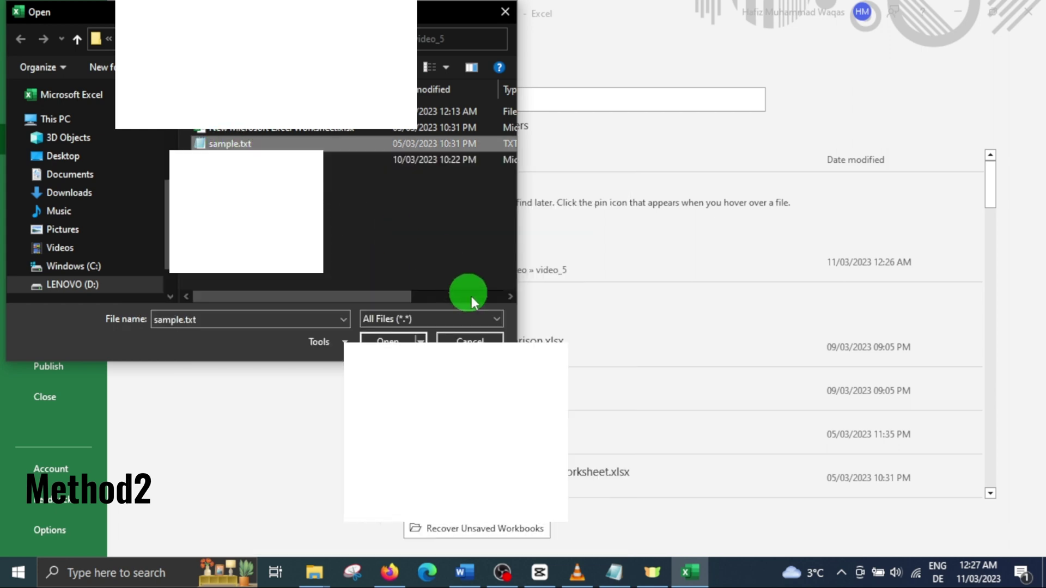
click(479, 318)
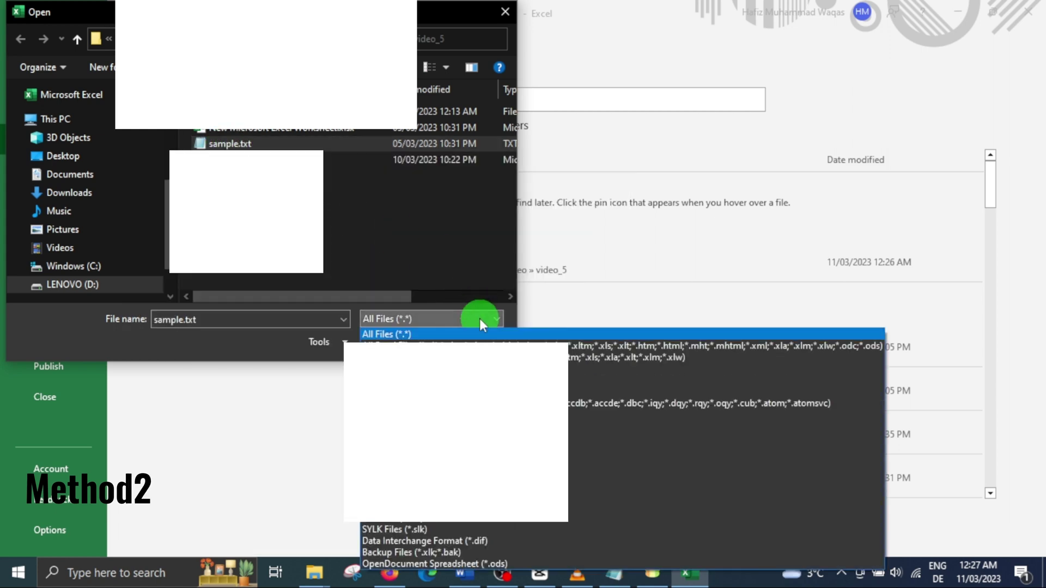
click(427, 334)
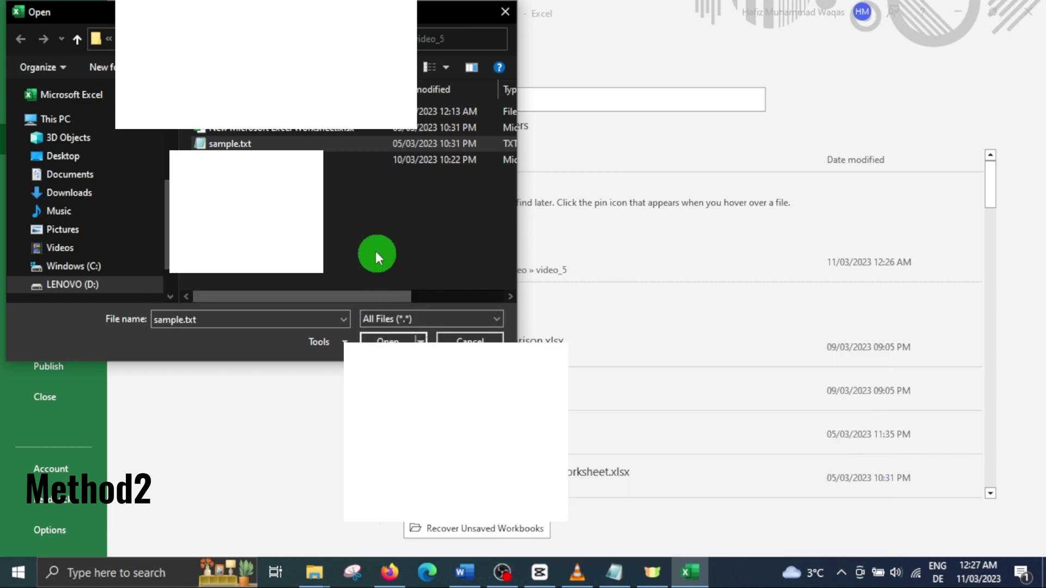
click(388, 341)
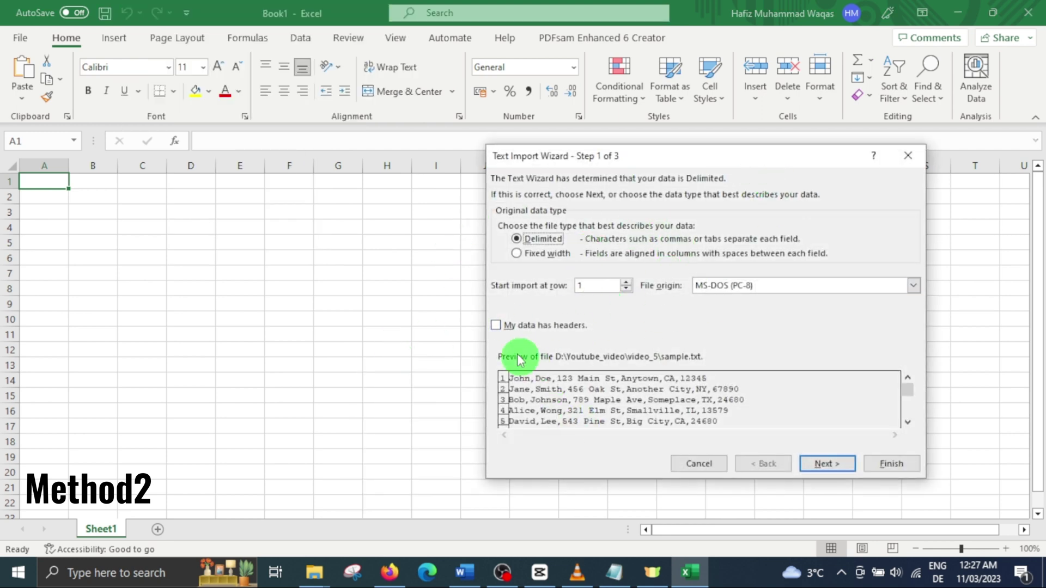
- Advance the Text Import Wizard to Step 2, then cancel without importing any data
click(820, 452)
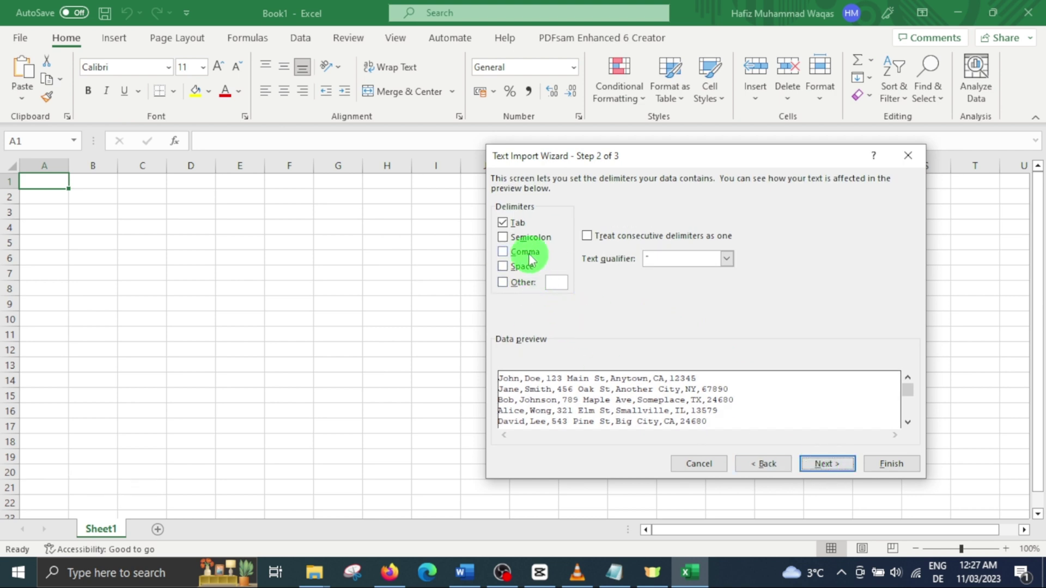
key(Escape)
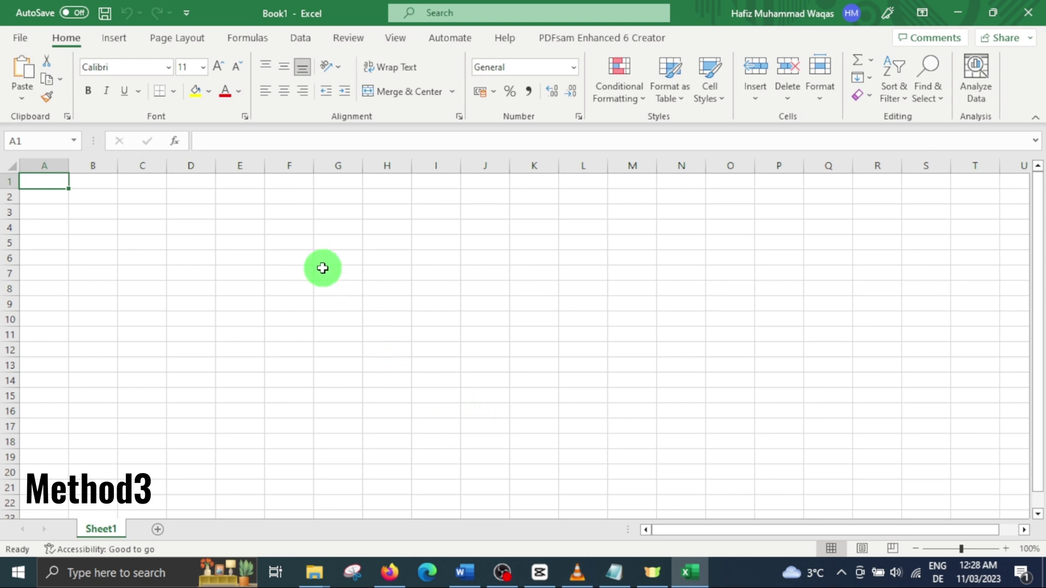
- Import sample.txt via Data > From Text/CSV to preview it in six comma-split columns
click(300, 38)
click(88, 59)
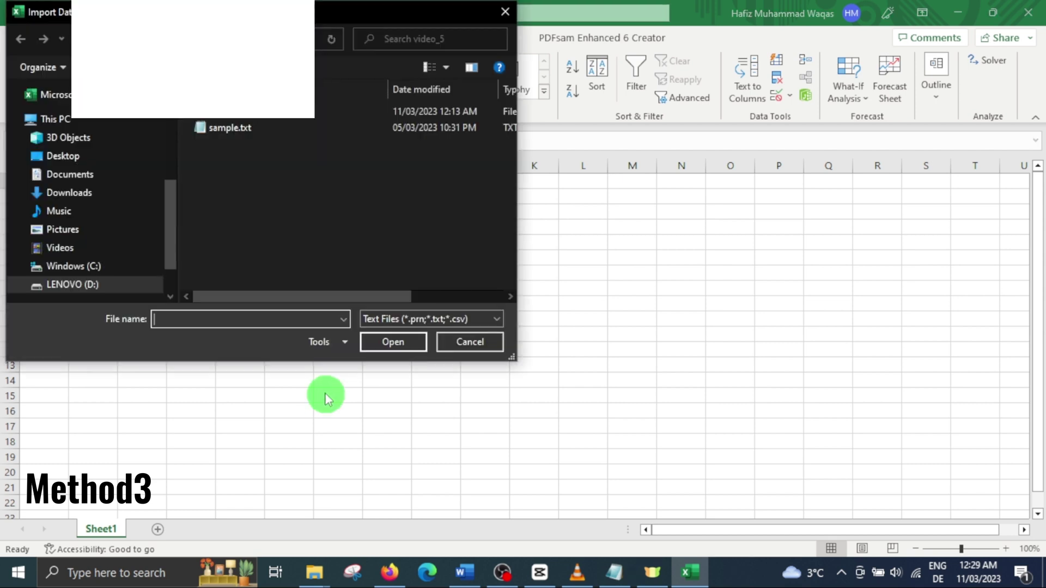
click(229, 131)
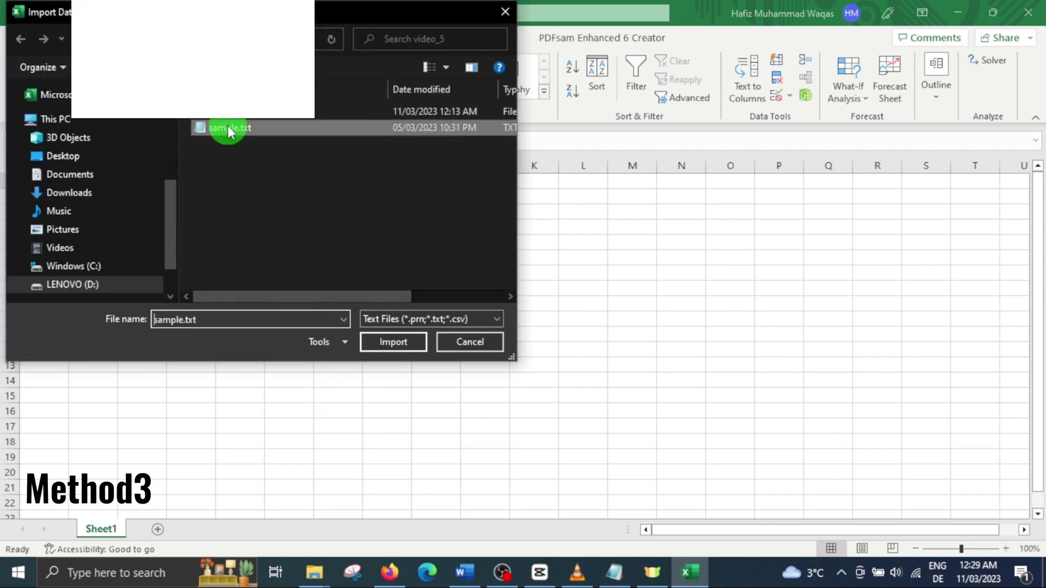
click(393, 342)
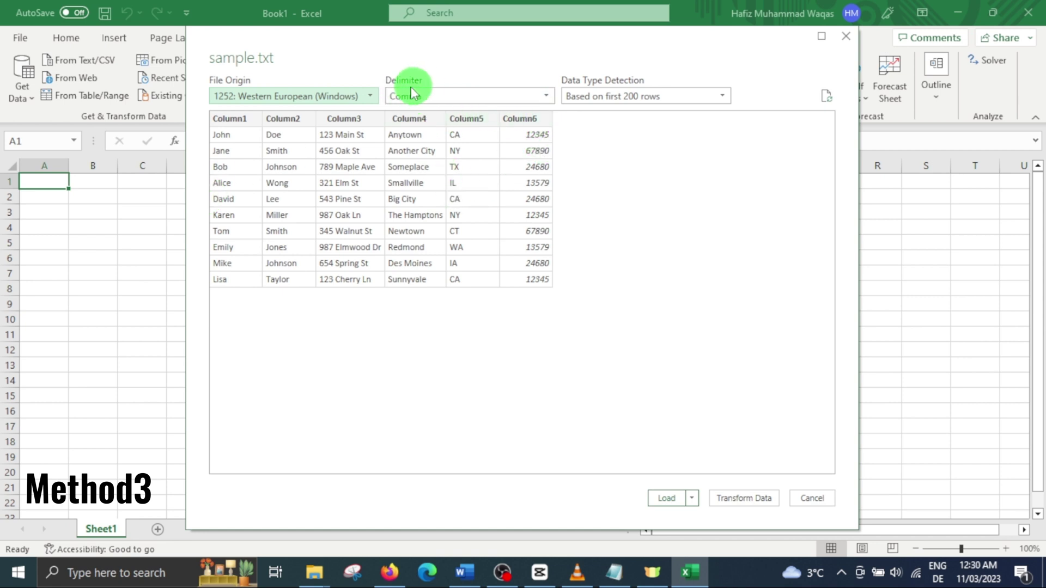
- Set the delimiter to Comma and load the ten records as a table on a 'sample' sheet
click(543, 97)
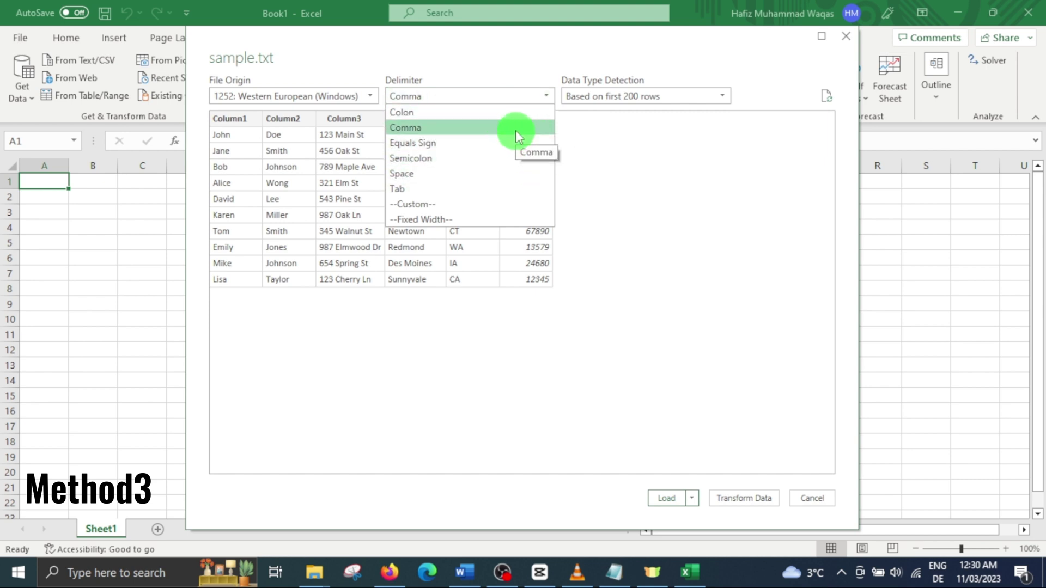
click(516, 129)
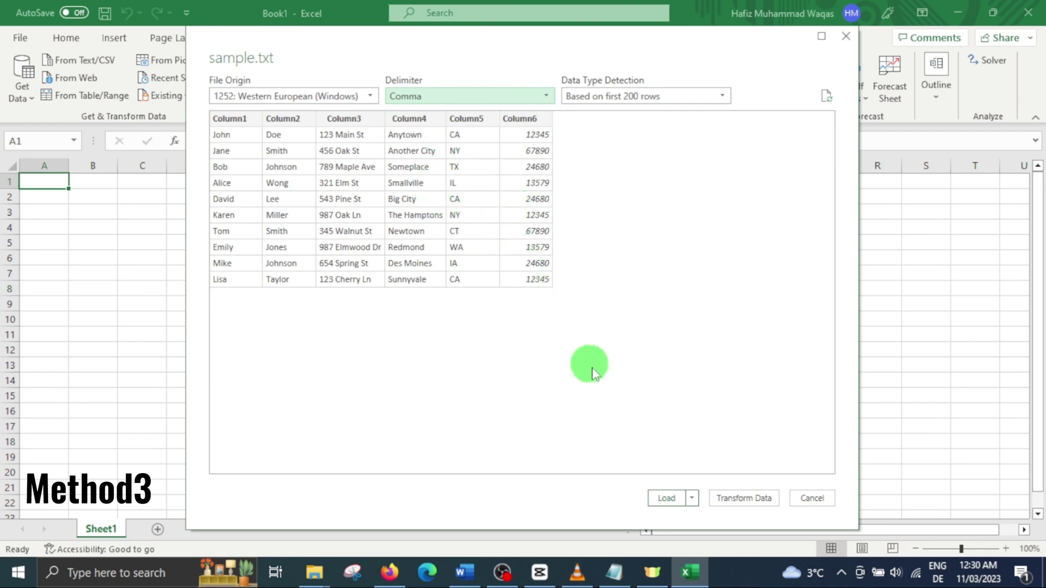
click(666, 498)
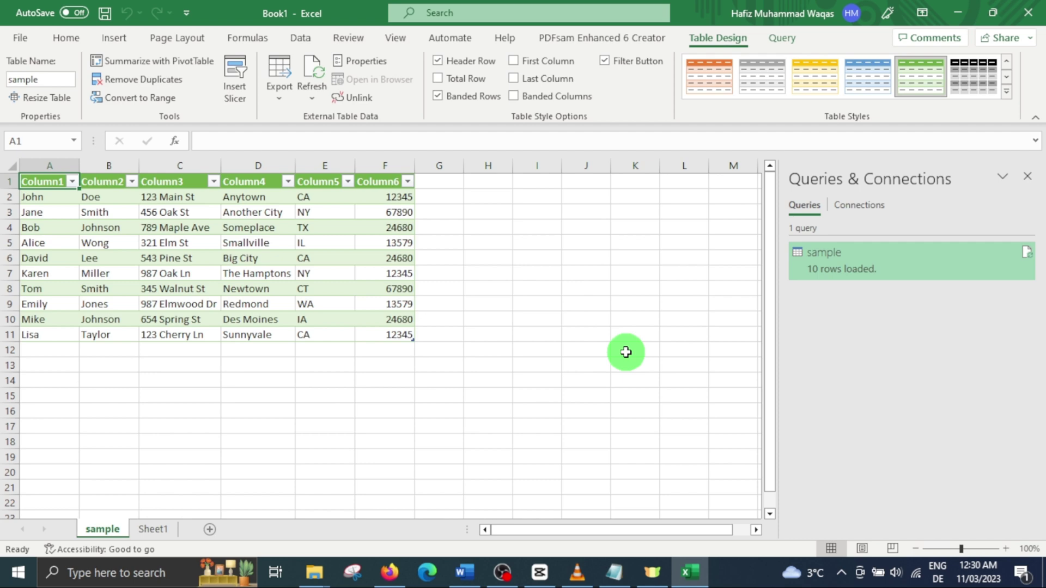
- Close the Queries & Connections pane beside the 'sample' table
click(1027, 176)
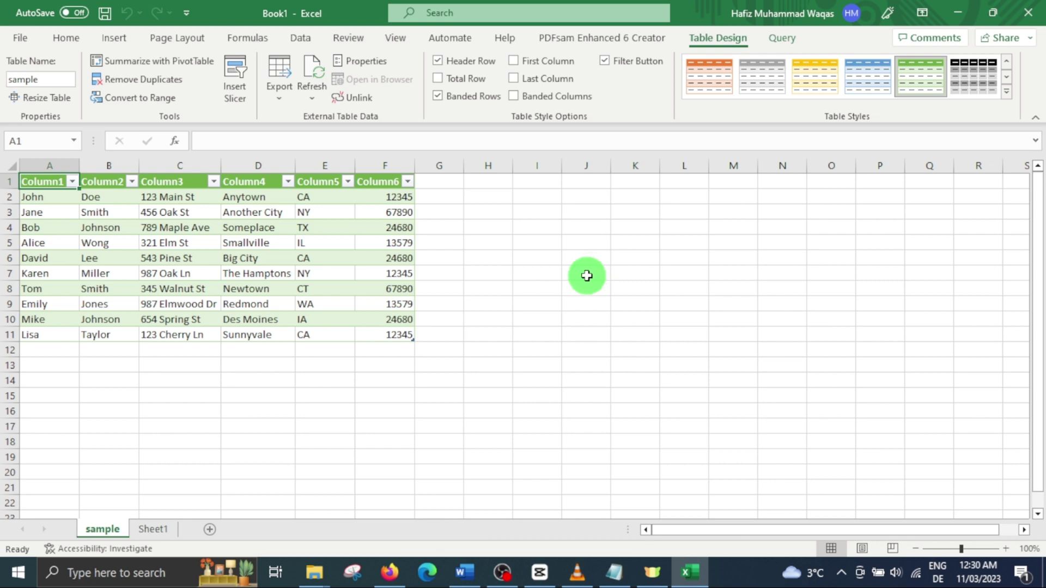